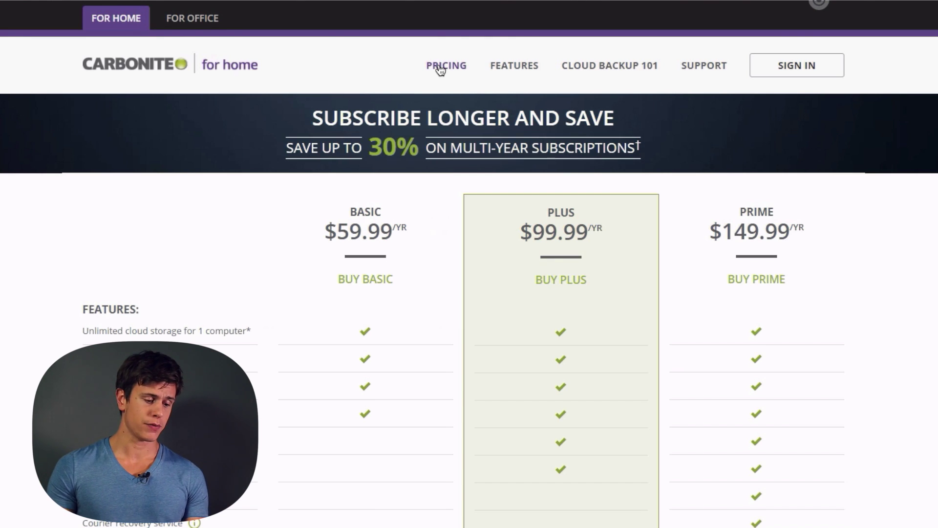
Examine the prices and included features of the Basic, Plus and Prime home plans.
{"action": "scroll", "coordinate": [363, 246], "scroll_direction": "down", "scroll_amount": 1}
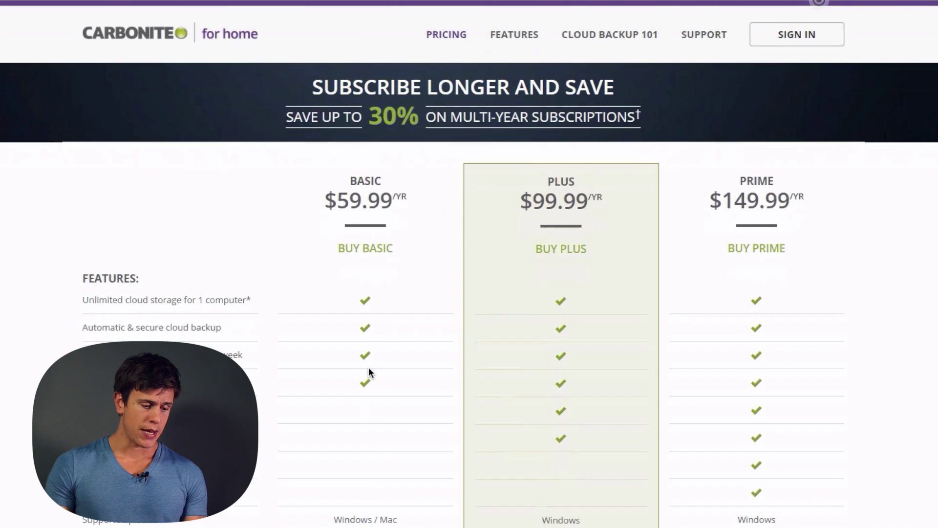
{"action": "scroll", "coordinate": [369, 368], "scroll_direction": "down", "scroll_amount": 2}
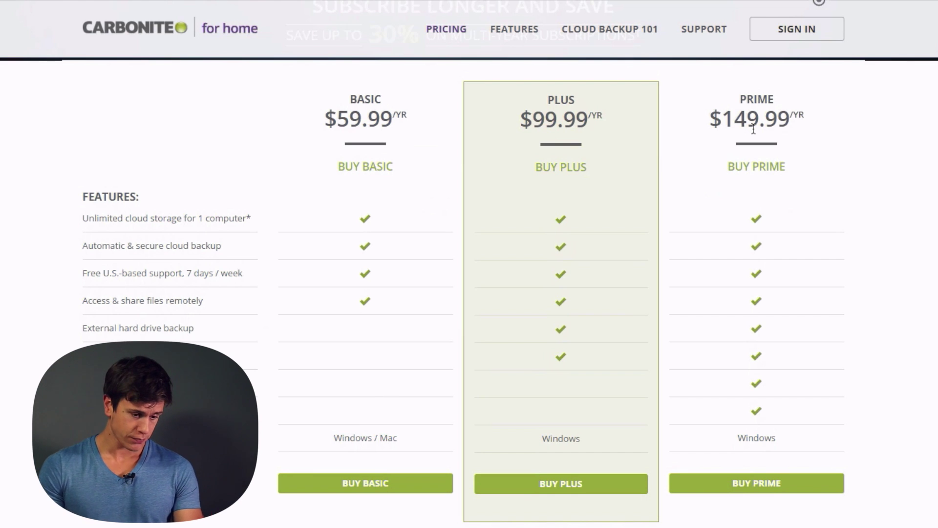
{"action": "scroll", "coordinate": [753, 127], "scroll_direction": "up", "scroll_amount": 3}
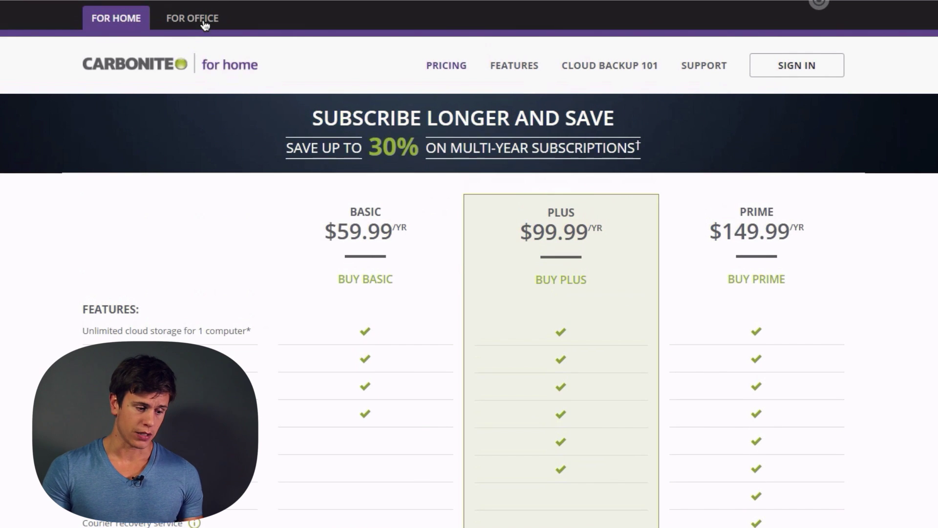
Open the pricing page for Carbonite's office plans and bring the plan comparison into view.
{"action": "left_click", "coordinate": [203, 19]}
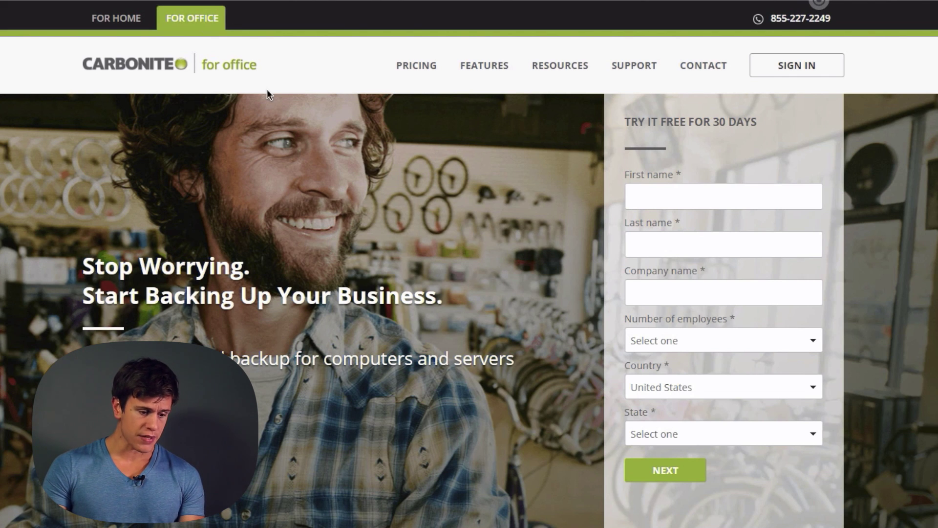
{"action": "left_click", "coordinate": [419, 63]}
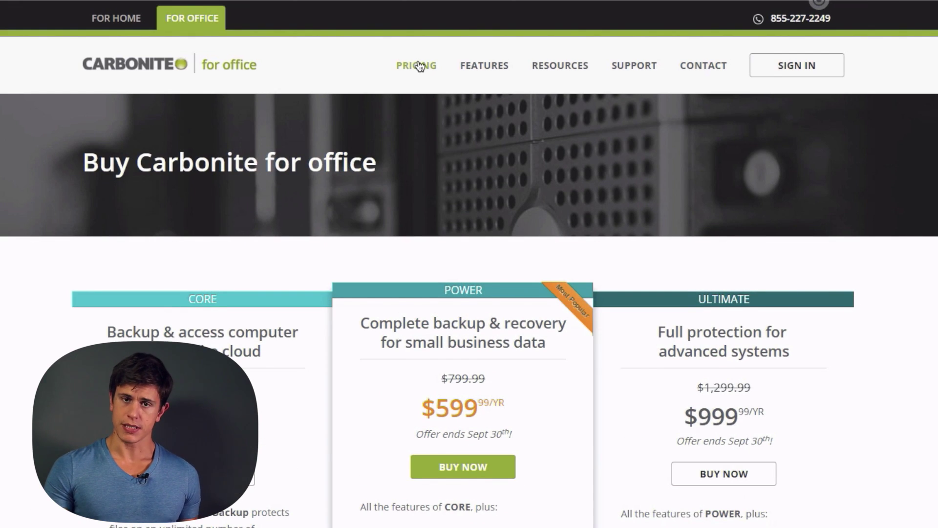
{"action": "scroll", "coordinate": [419, 66], "scroll_direction": "down", "scroll_amount": 1}
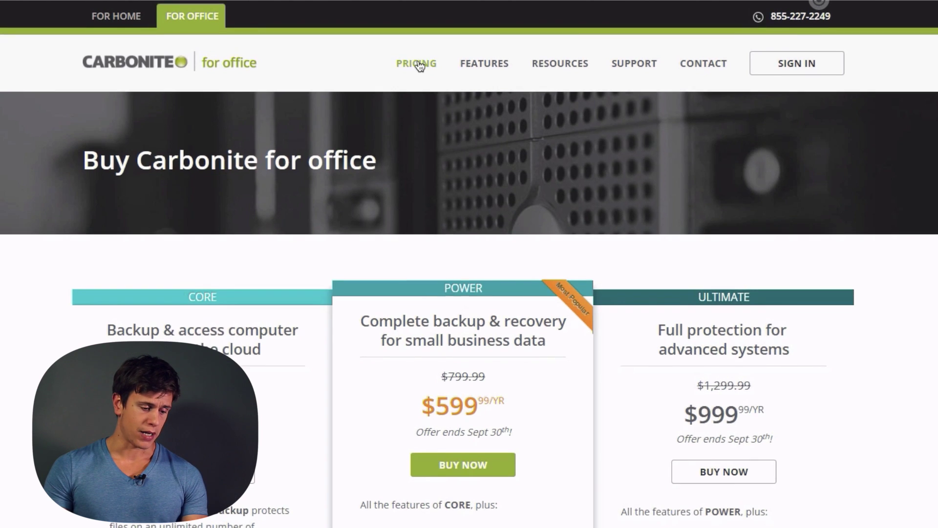
{"action": "scroll", "coordinate": [420, 66], "scroll_direction": "down", "scroll_amount": 3}
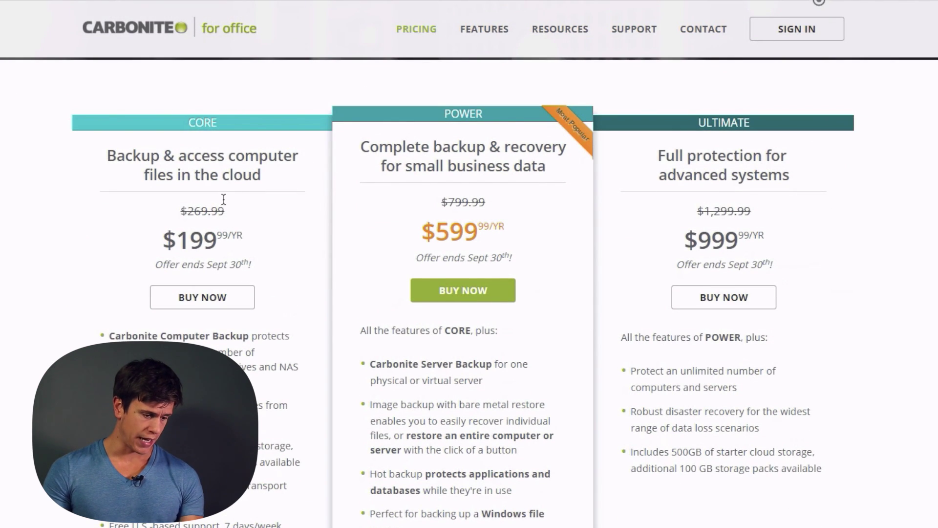
Examine the Core plan's feature list, highlighting its included 250GB storage and its 128-bit encryption.
{"action": "scroll", "coordinate": [223, 198], "scroll_direction": "down", "scroll_amount": 1}
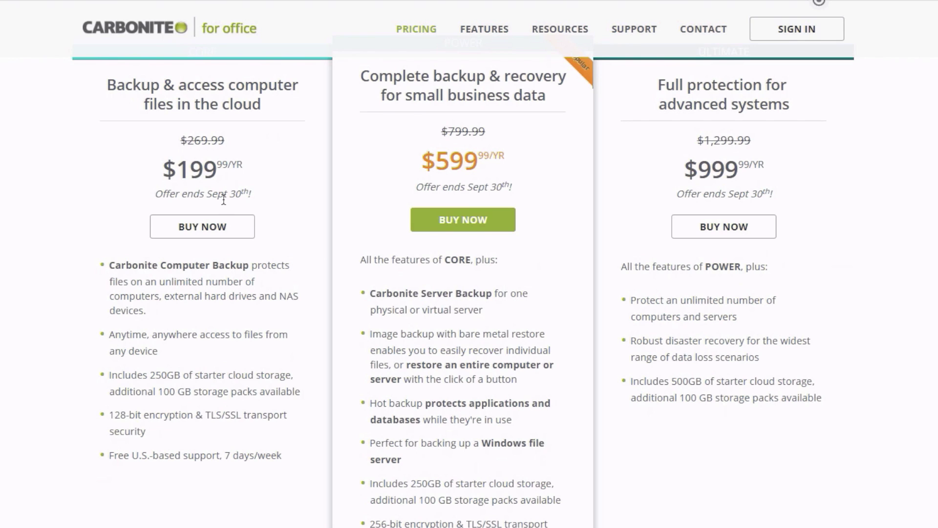
{"action": "left_click_drag", "start_coordinate": [112, 376], "coordinate": [184, 375]}
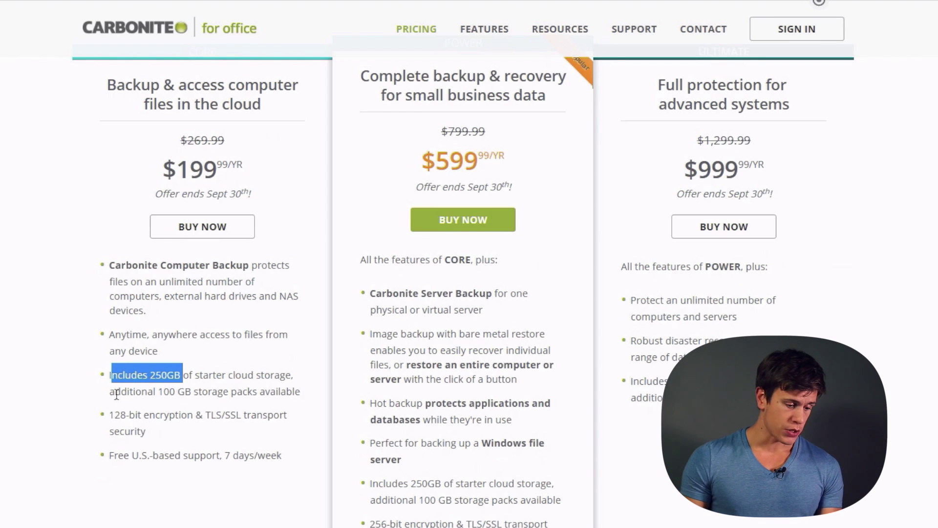
{"action": "left_click_drag", "start_coordinate": [110, 414], "coordinate": [191, 414]}
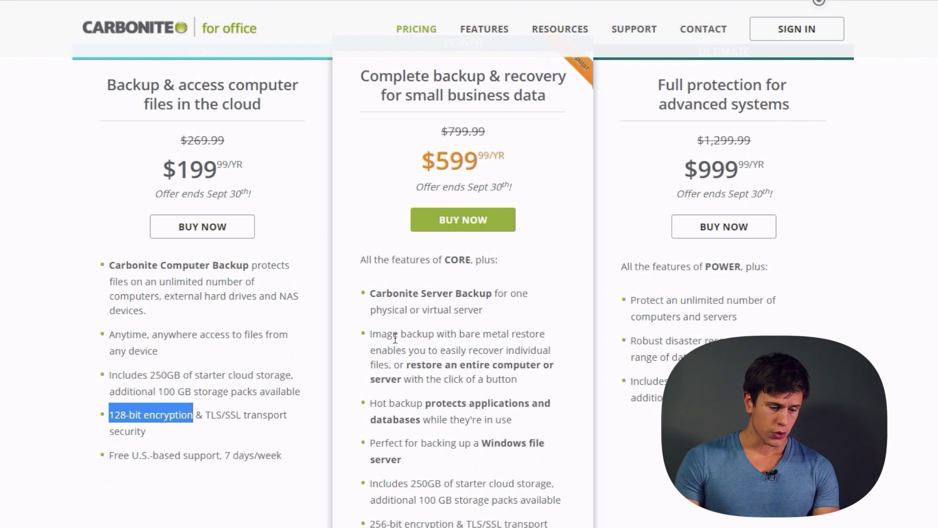
Compare the prices, backup features, storage and encryption of the Power and Ultimate office plans with Core.
{"action": "scroll", "coordinate": [410, 202], "scroll_direction": "up", "scroll_amount": 1}
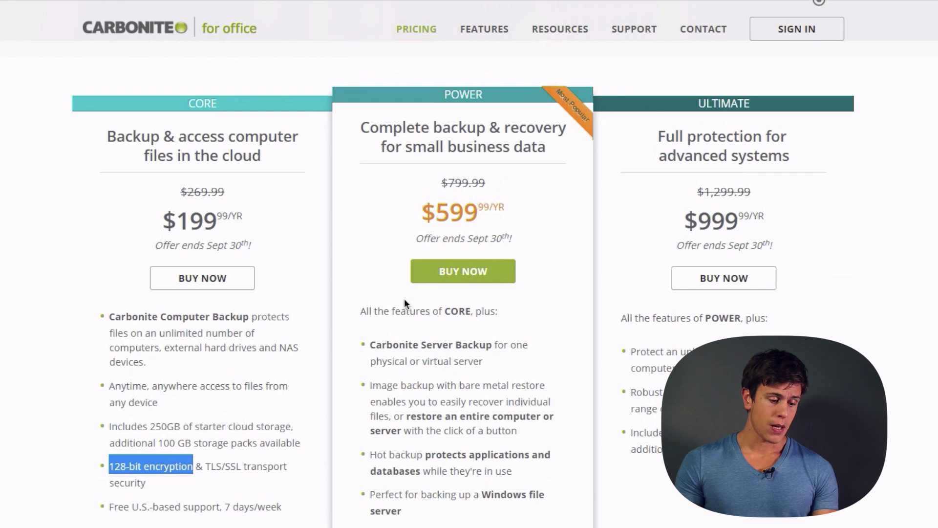
{"action": "scroll", "coordinate": [398, 342], "scroll_direction": "down", "scroll_amount": 2}
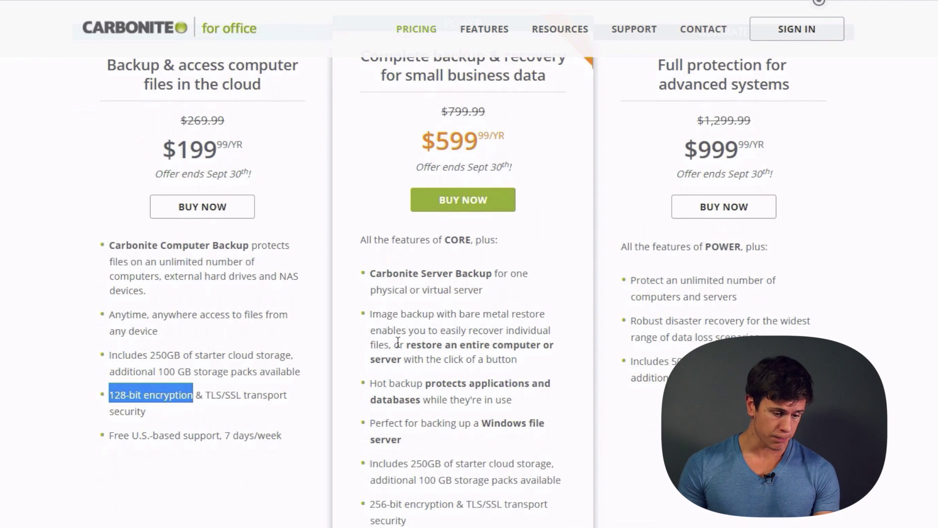
{"action": "scroll", "coordinate": [399, 342], "scroll_direction": "down", "scroll_amount": 1}
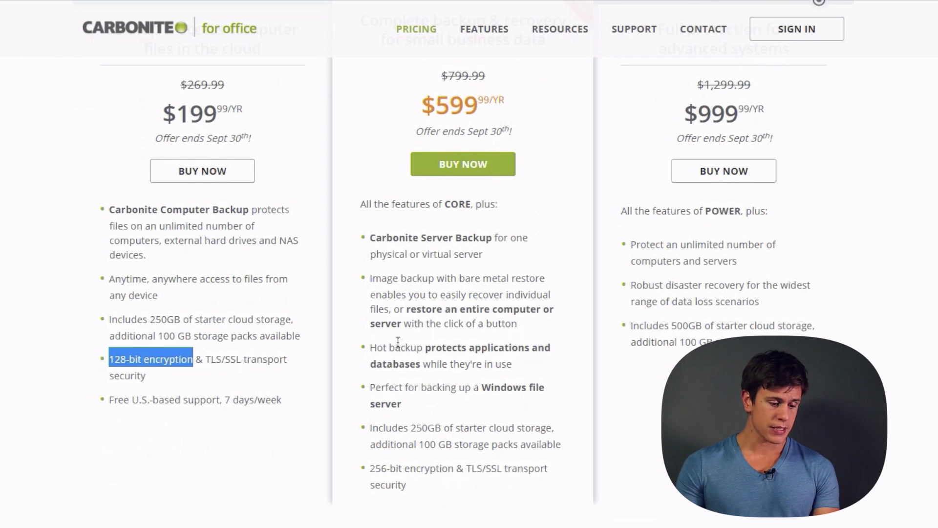
{"action": "scroll", "coordinate": [399, 341], "scroll_direction": "down", "scroll_amount": 1}
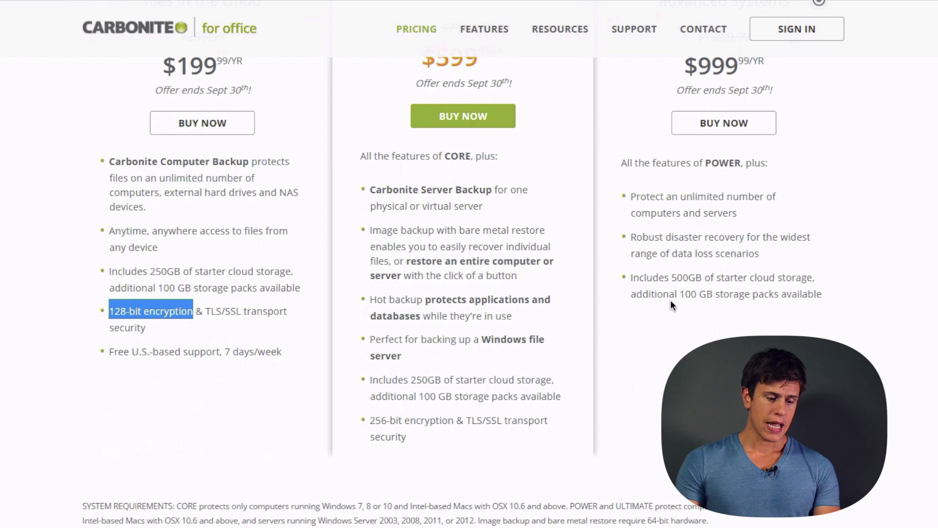
{"action": "scroll", "coordinate": [671, 301], "scroll_direction": "up", "scroll_amount": 1}
{"action": "scroll", "coordinate": [671, 305], "scroll_direction": "up", "scroll_amount": 1}
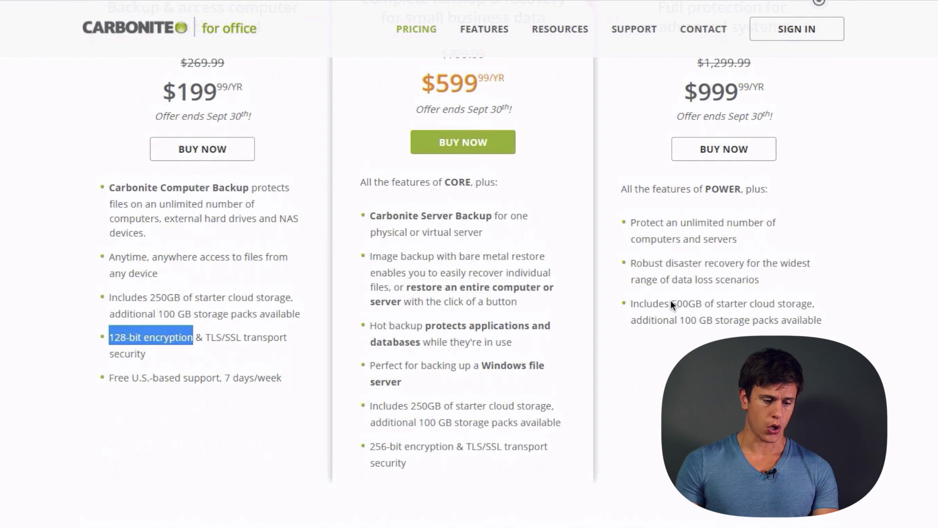
{"action": "scroll", "coordinate": [671, 303], "scroll_direction": "up", "scroll_amount": 1}
{"action": "scroll", "coordinate": [671, 301], "scroll_direction": "up", "scroll_amount": 2}
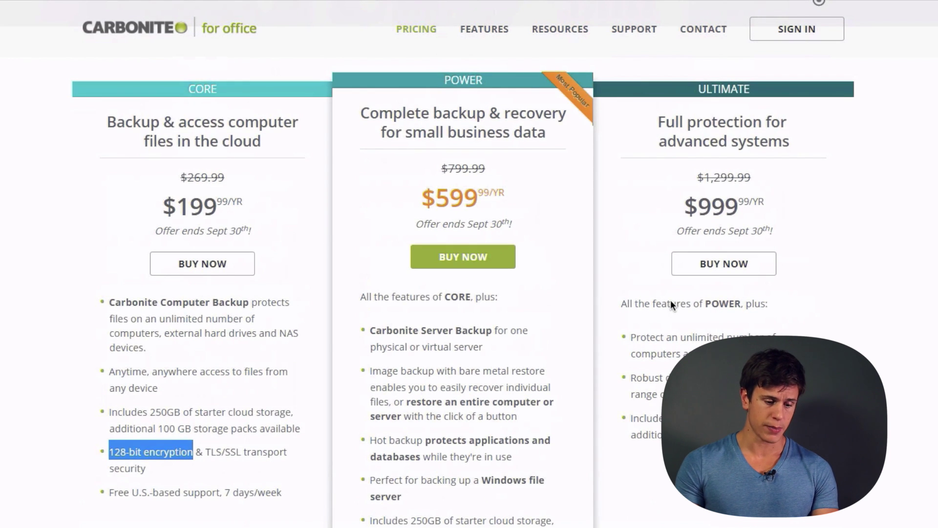
{"action": "scroll", "coordinate": [682, 278], "scroll_direction": "up", "scroll_amount": 1}
{"action": "scroll", "coordinate": [678, 339], "scroll_direction": "down", "scroll_amount": 1}
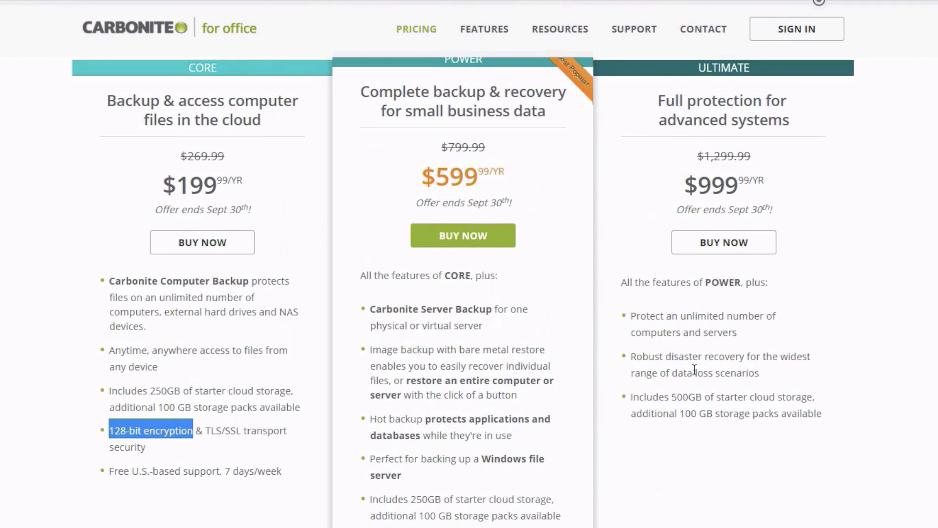
{"action": "scroll", "coordinate": [695, 370], "scroll_direction": "down", "scroll_amount": 1}
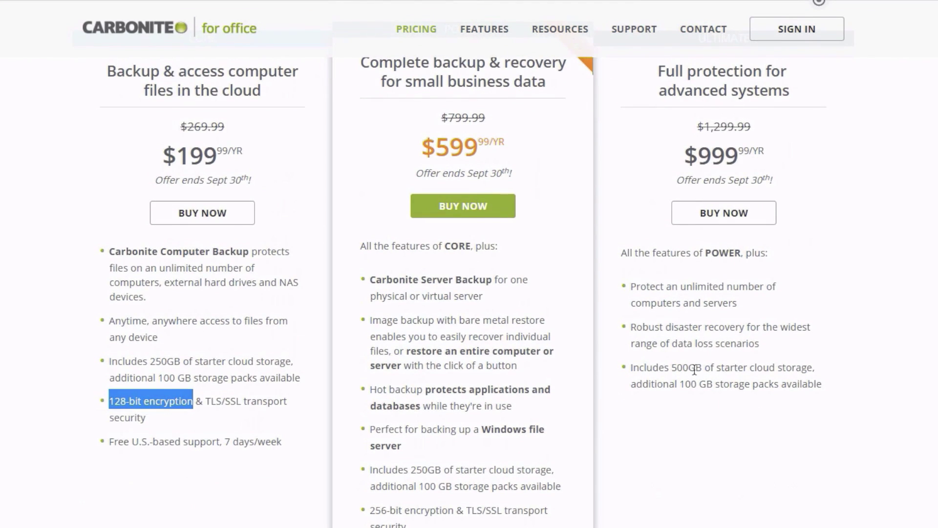
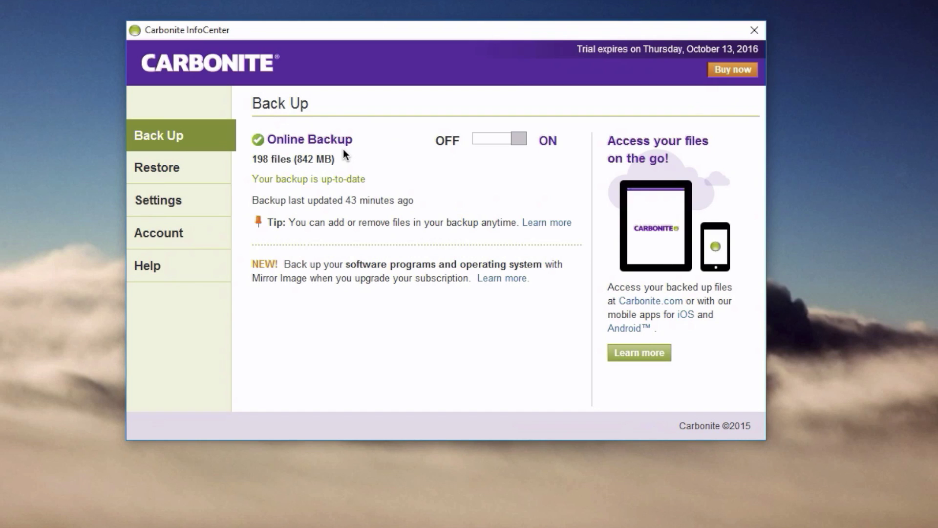
In Carbonite InfoCenter, open the restore search and search the backup for "test".
{"action": "left_click", "coordinate": [174, 169]}
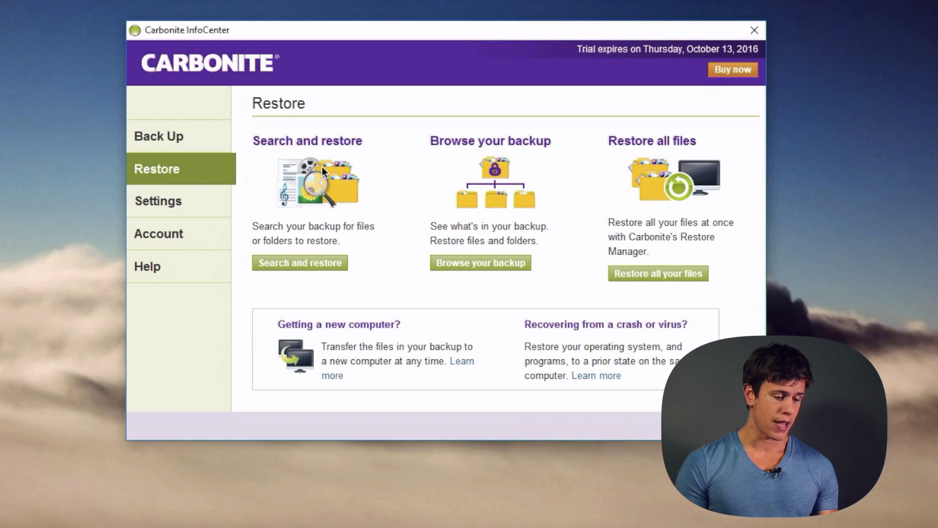
{"action": "left_click", "coordinate": [306, 264]}
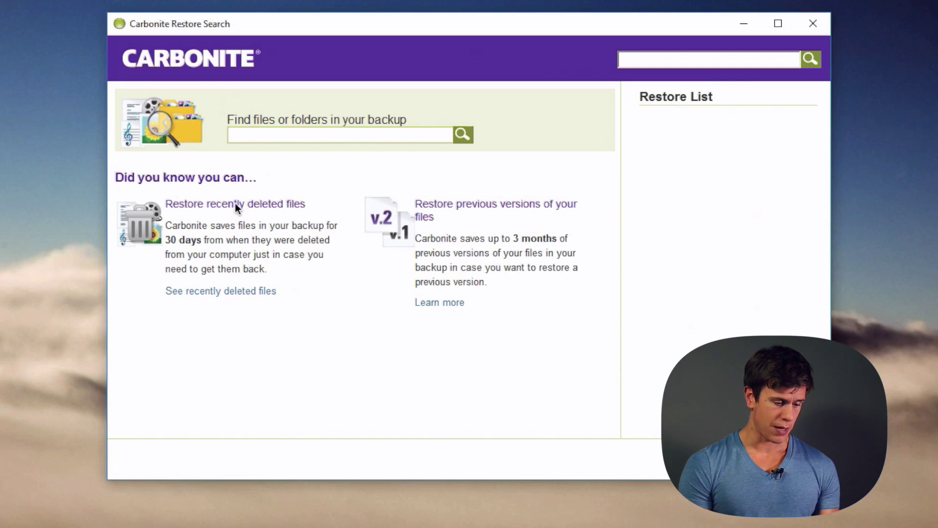
{"action": "type", "text": "test"}
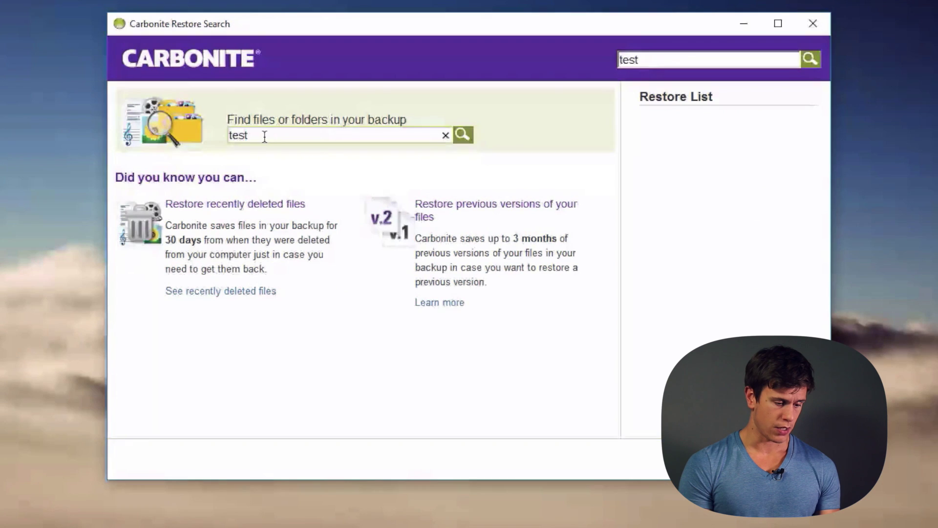
{"action": "left_click", "coordinate": [468, 138]}
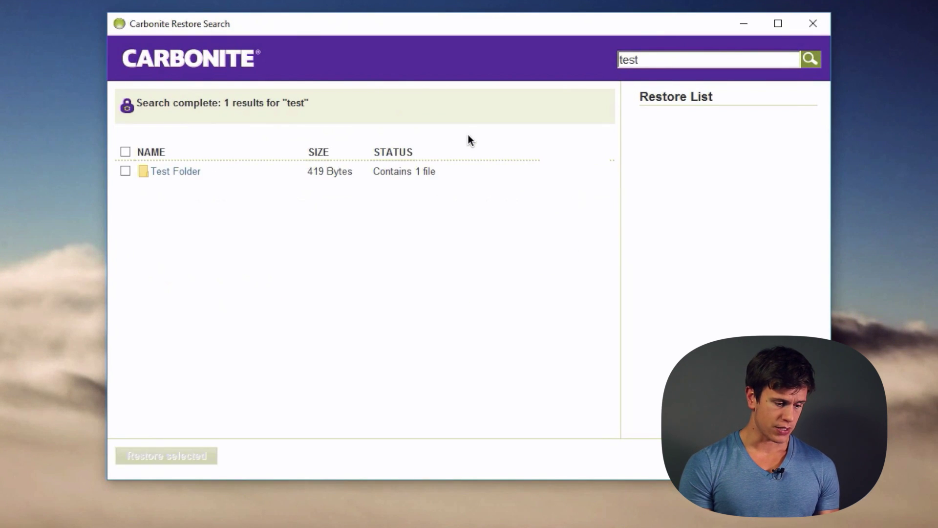
View the contents of Test Folder from the search results, and close the folder and the restore search.
{"action": "left_click", "coordinate": [172, 171]}
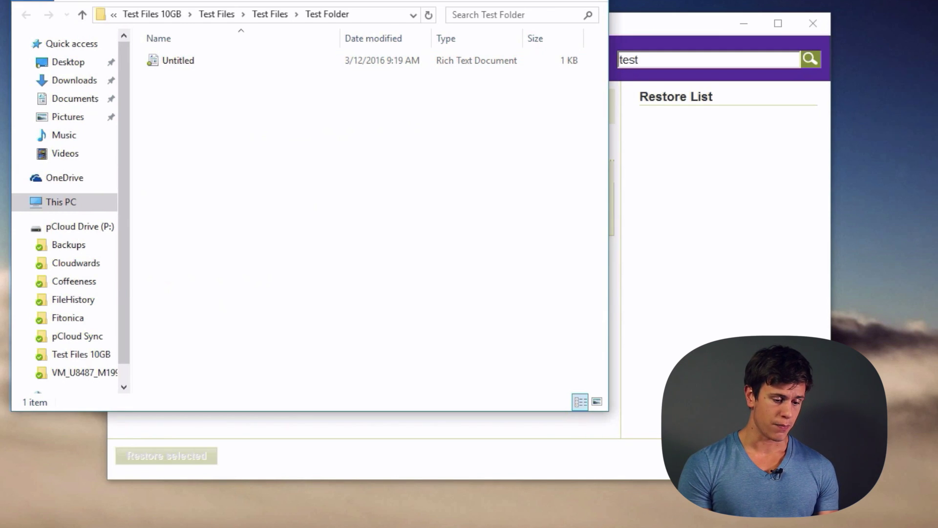
{"action": "key", "text": "alt+F4"}
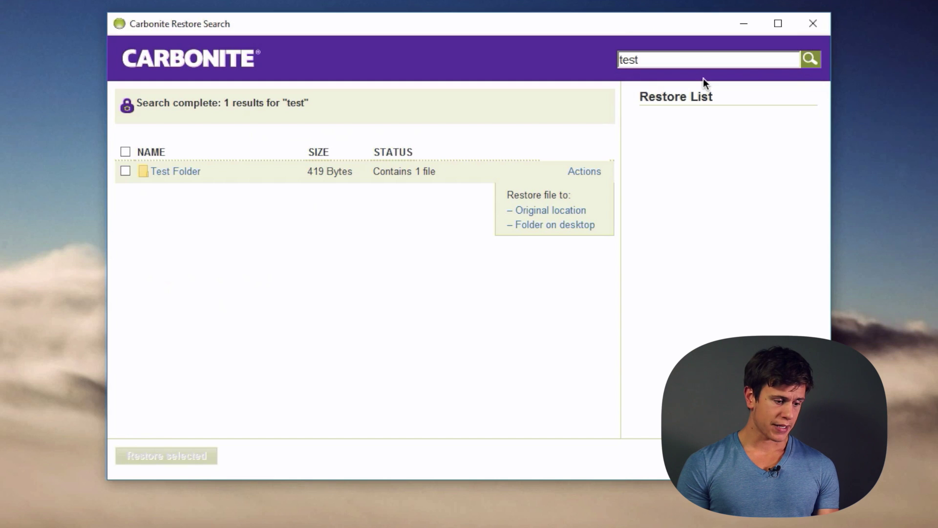
{"action": "left_click", "coordinate": [813, 24]}
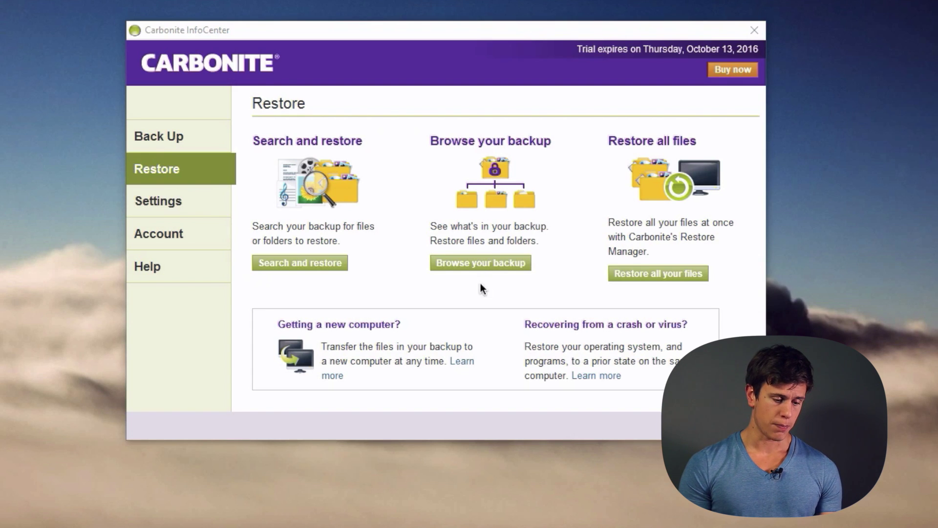
Browse the backup in the Carbonite Backup Drive and open its C: drive.
{"action": "left_click", "coordinate": [481, 264]}
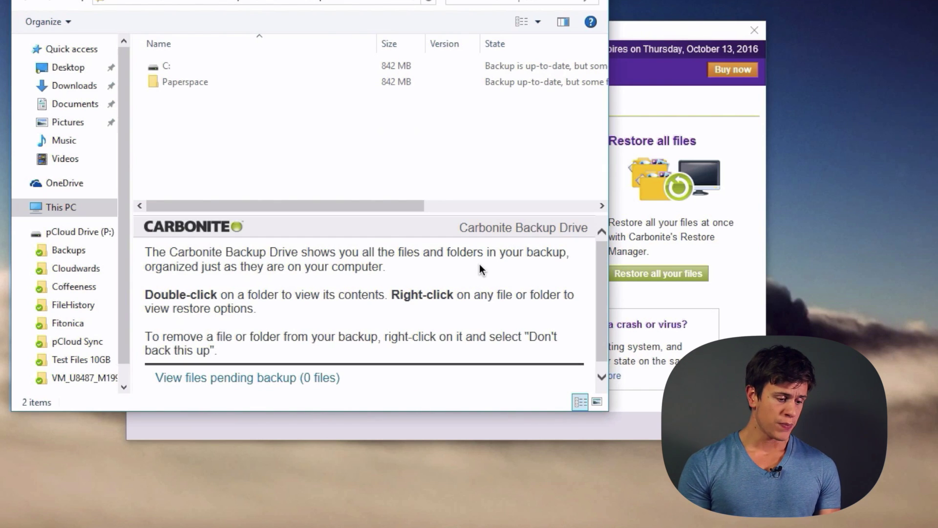
{"action": "double_click", "coordinate": [174, 66]}
{"action": "left_click", "coordinate": [174, 65]}
{"action": "double_click", "coordinate": [174, 66]}
{"action": "double_click", "coordinate": [174, 66]}
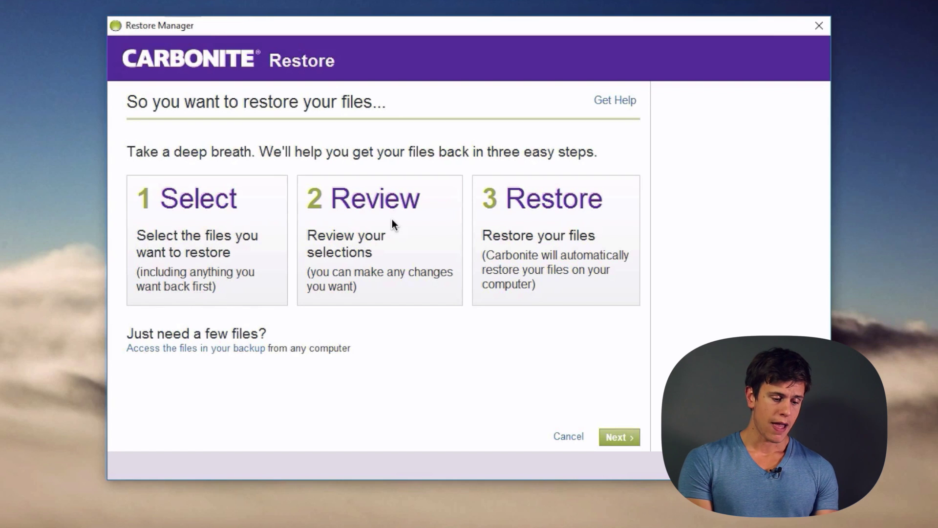
Start the full-restore wizard, check the user account's destination options and continue with Paperspace as the destination.
{"action": "left_click", "coordinate": [622, 443]}
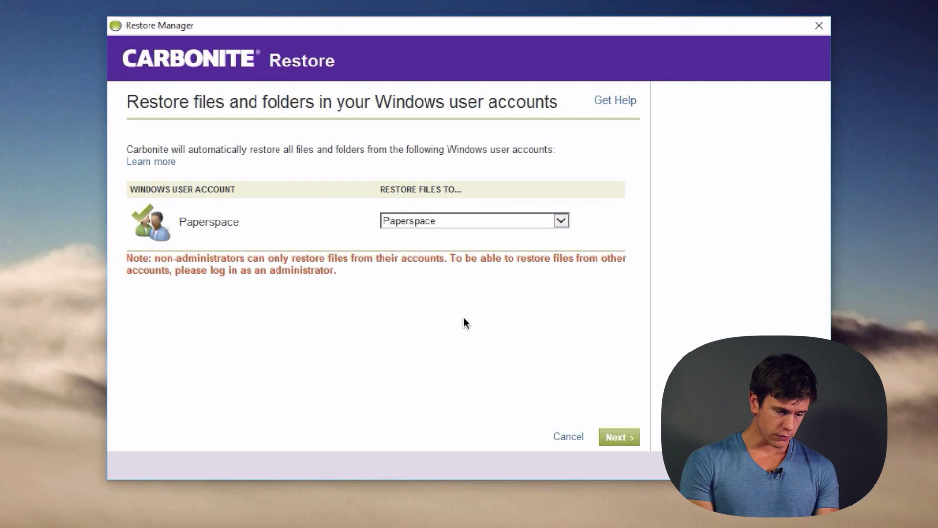
{"action": "left_click", "coordinate": [424, 221]}
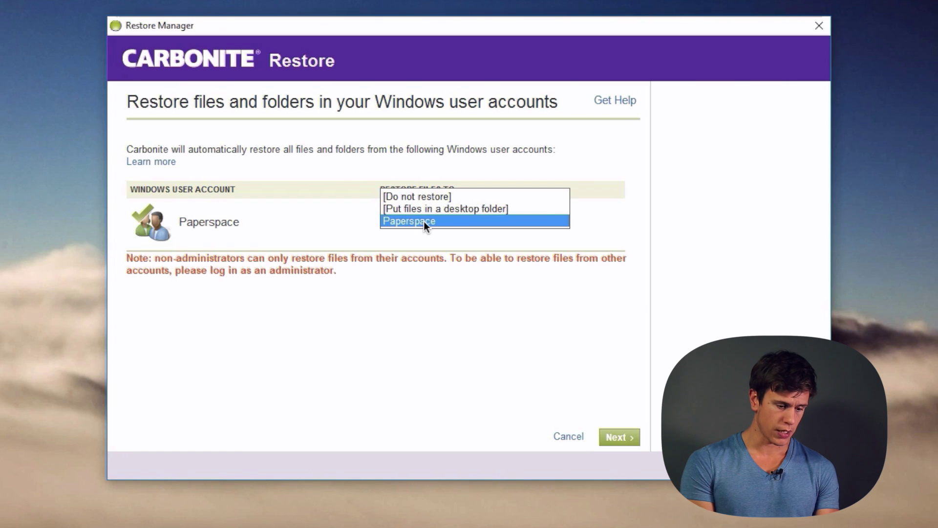
{"action": "left_click", "coordinate": [284, 215]}
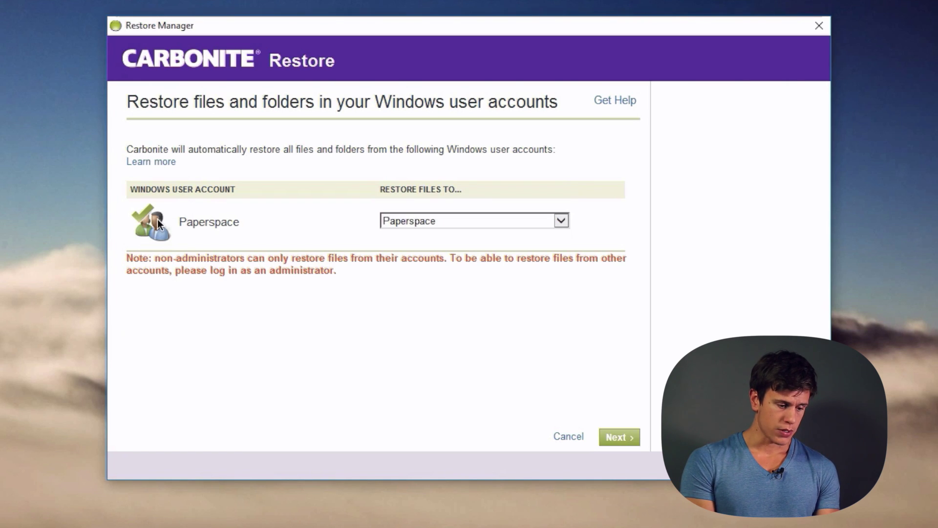
{"action": "left_click", "coordinate": [614, 438]}
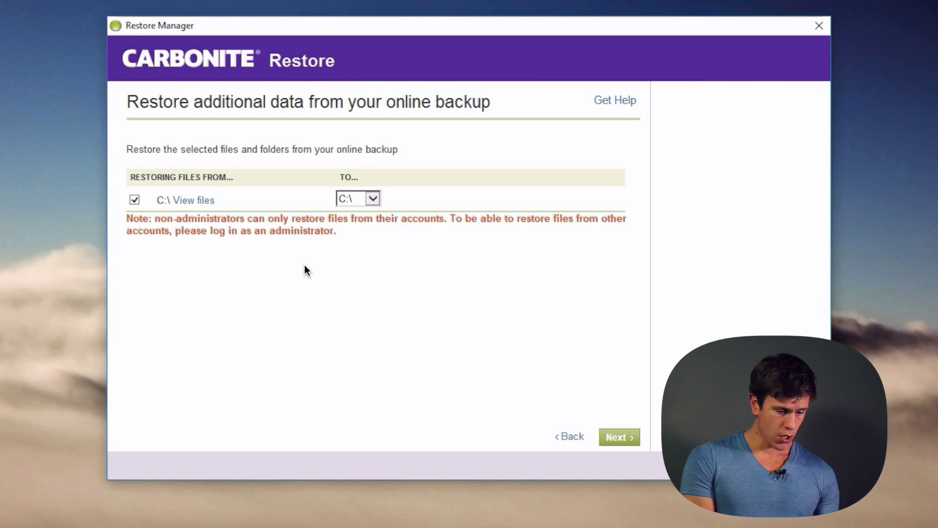
Accept restoring the C:\ backup to C:\ with the files restored in any order.
{"action": "left_click", "coordinate": [374, 200]}
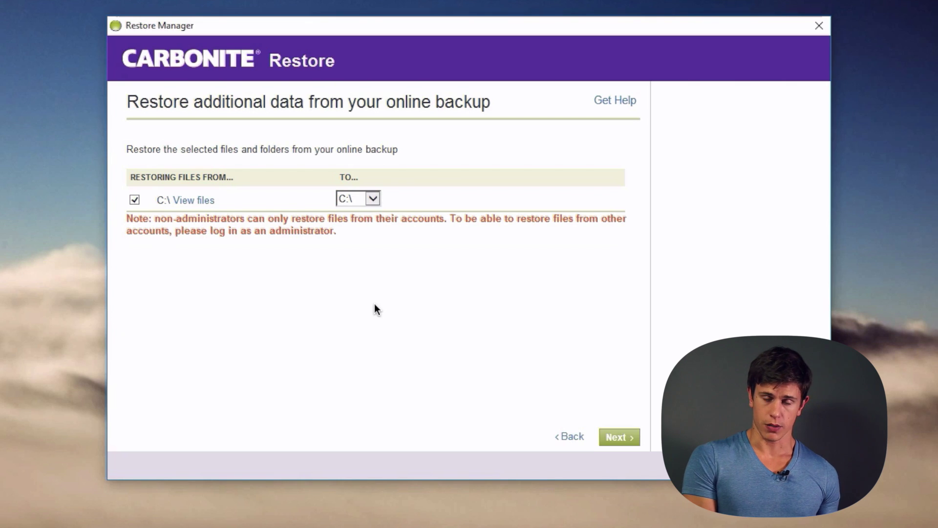
{"action": "left_click", "coordinate": [619, 437]}
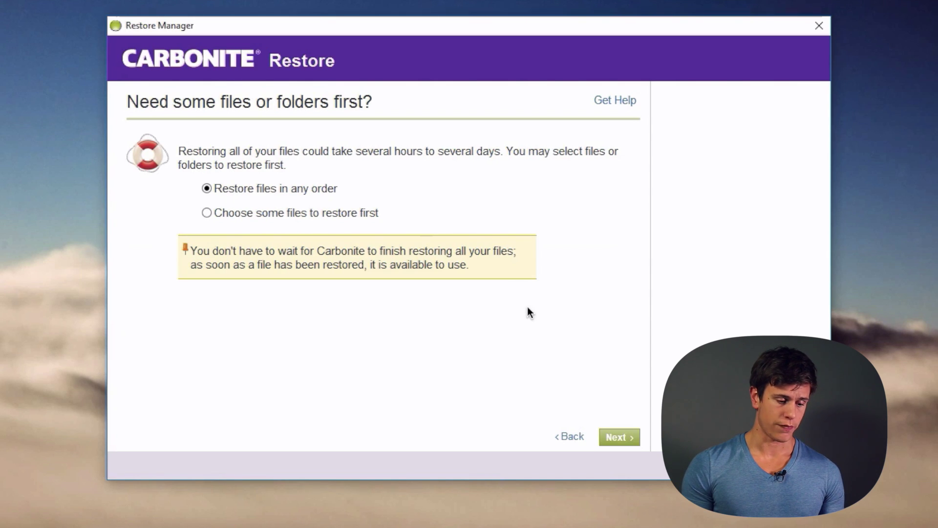
{"action": "left_click", "coordinate": [618, 438]}
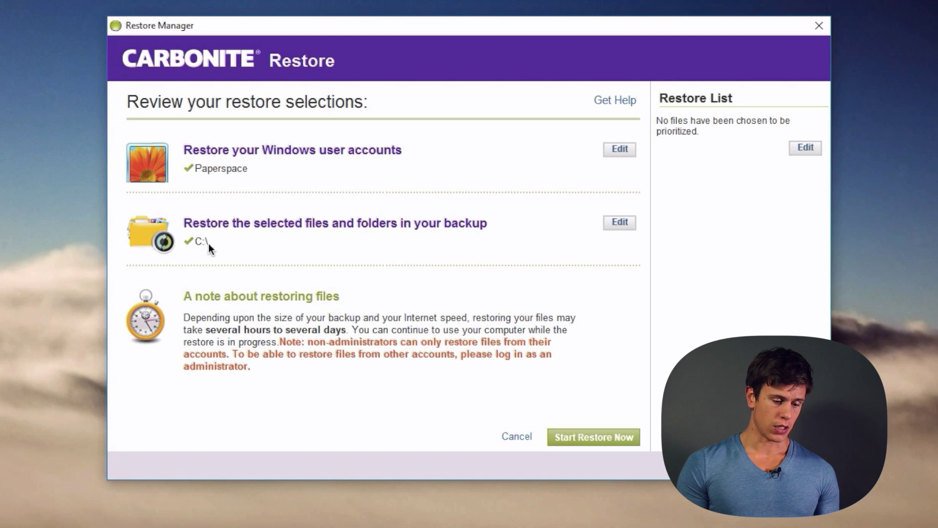
Recheck the selected files and folders on the restore review, return without changes and start the restore.
{"action": "left_click", "coordinate": [620, 222]}
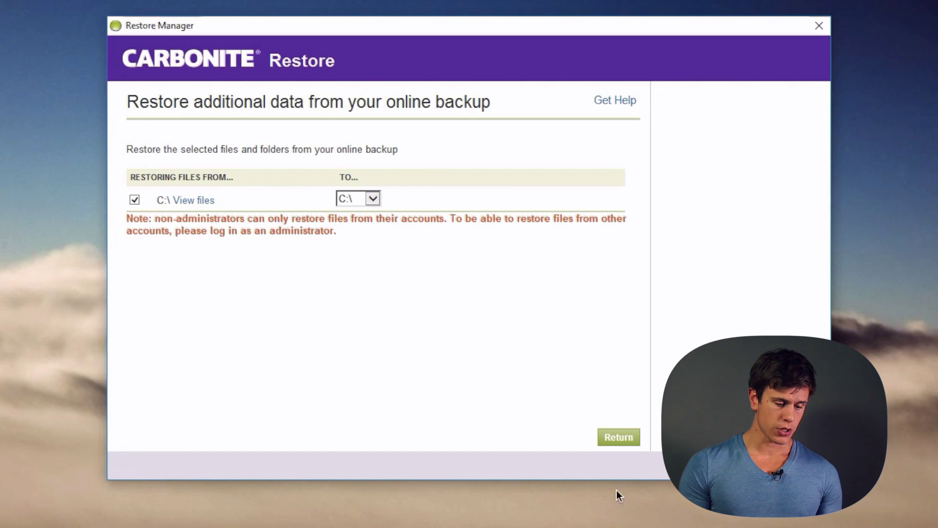
{"action": "left_click", "coordinate": [622, 437]}
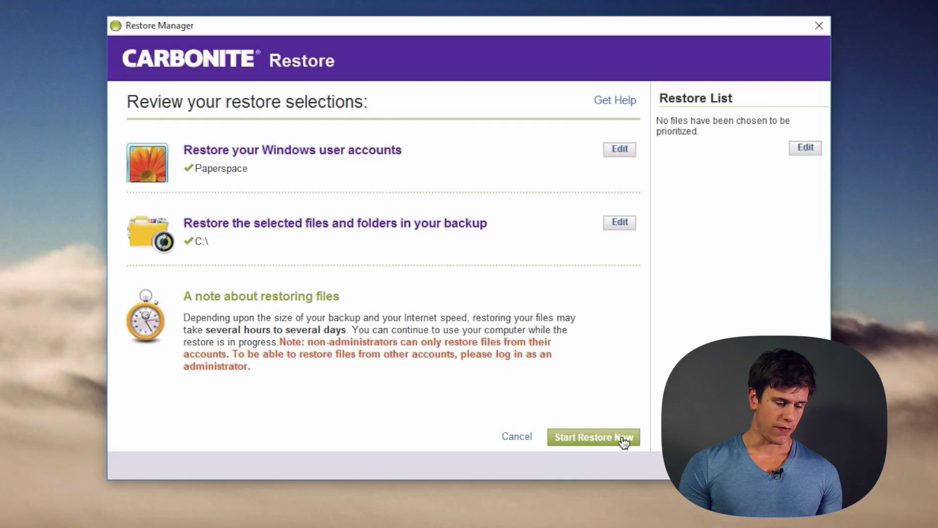
{"action": "left_click", "coordinate": [592, 440]}
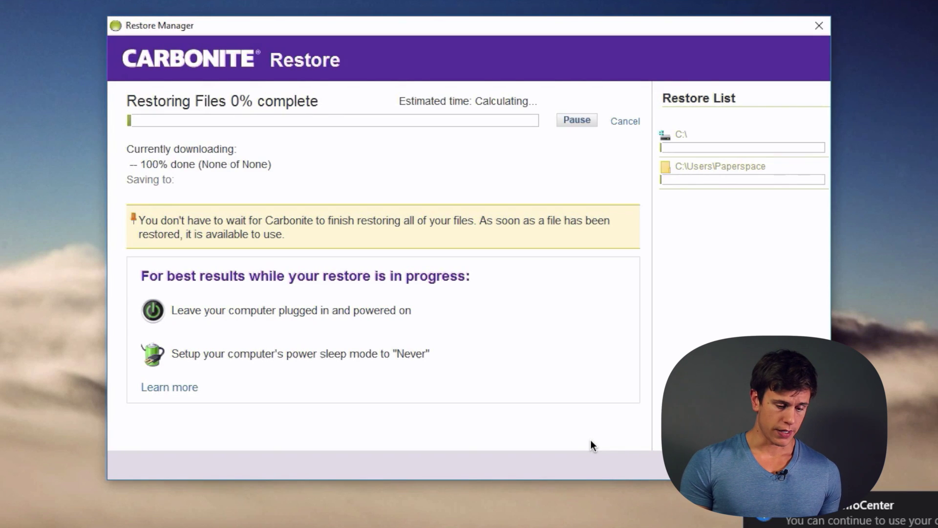